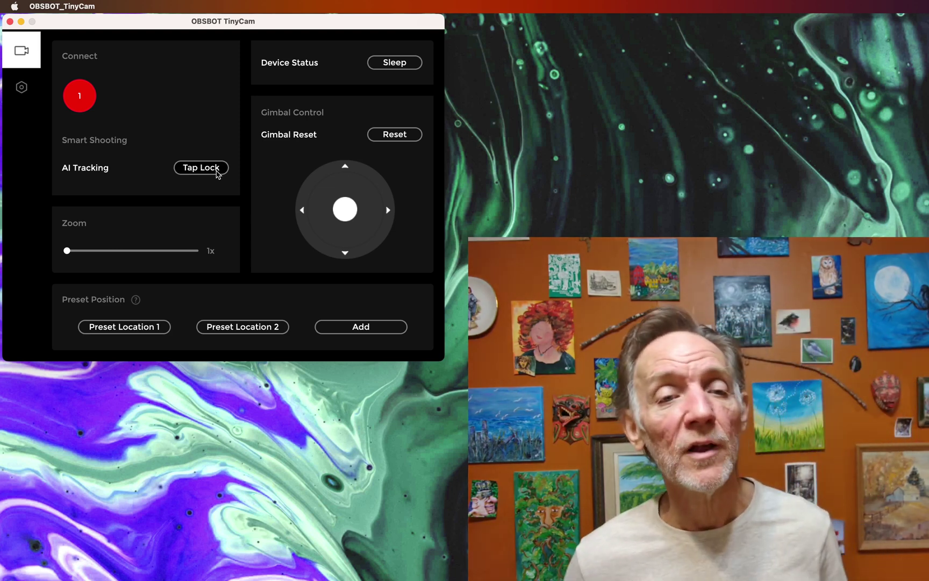
Lock AI tracking, zoom to 4x, then release the lock and turn the camera right.
click(202, 167)
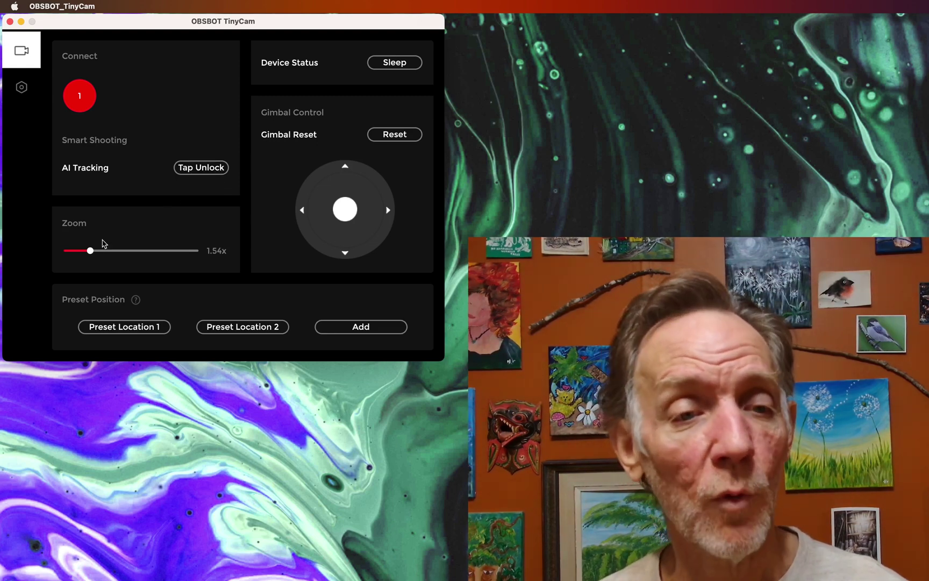
drag(93, 252, 50, 257)
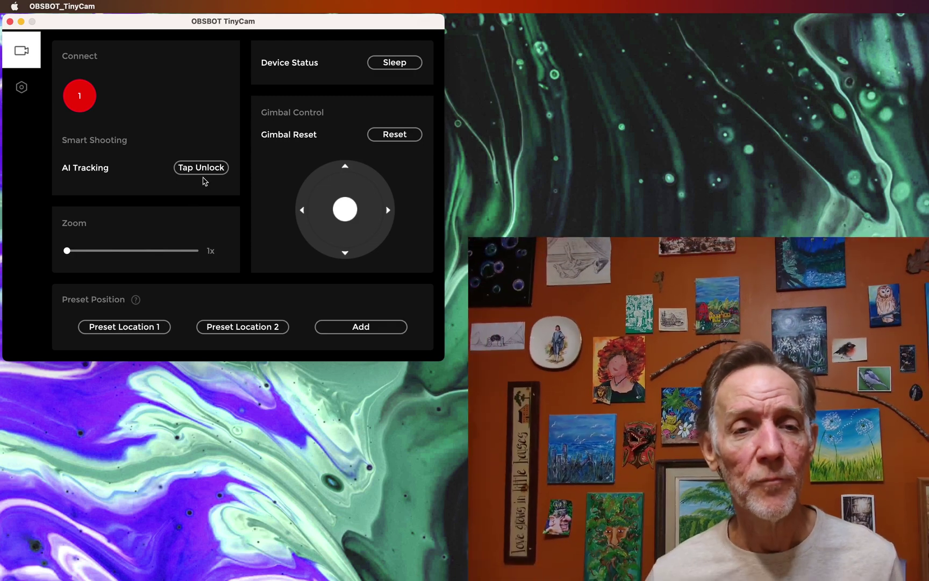
click(209, 171)
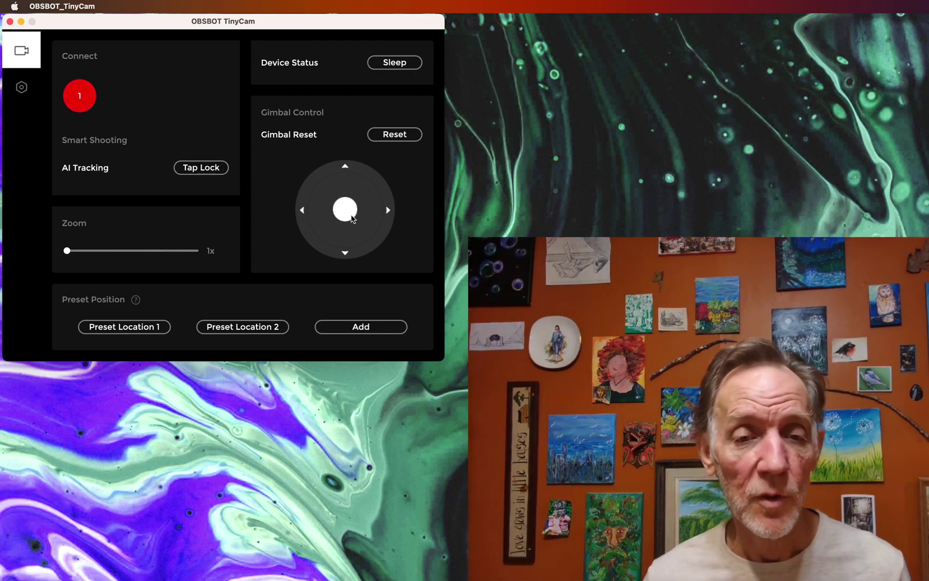
mouse_move(341, 213)
mouse_down()
mouse_move(366, 215)
mouse_move(308, 214)
mouse_move(343, 200)
mouse_move(344, 184)
mouse_move(353, 246)
mouse_move(350, 213)
mouse_up()
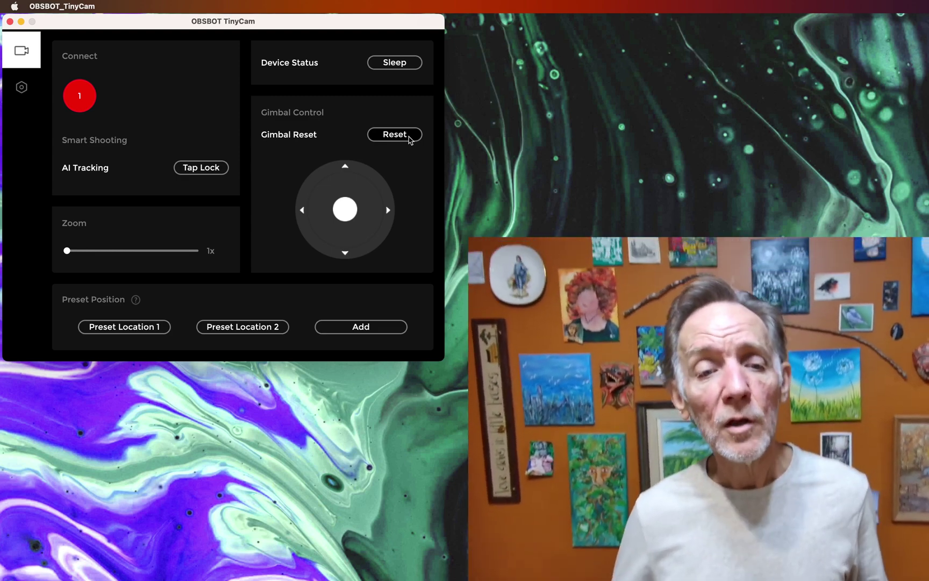
Reset the camera aim, test presets 1 and 2, then reset again.
click(410, 140)
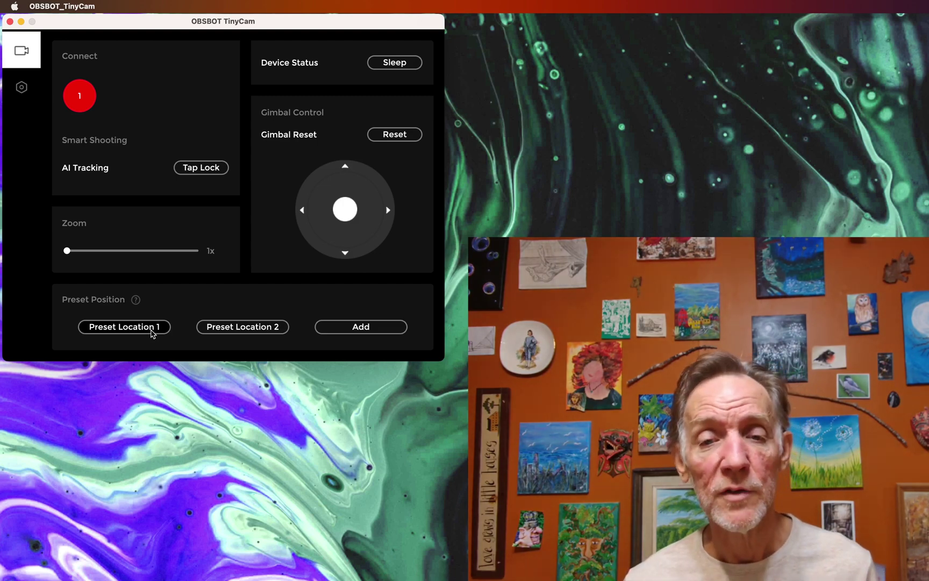
click(152, 333)
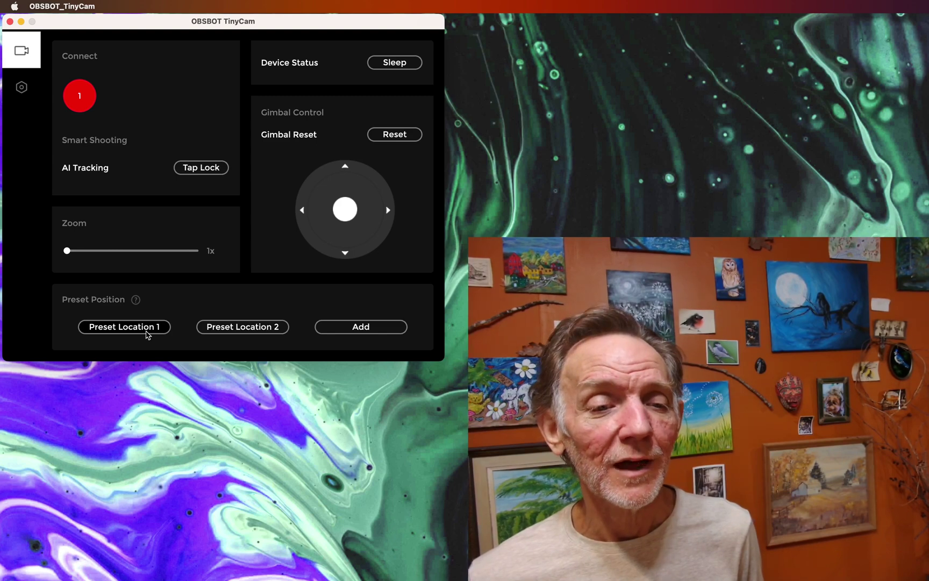
click(215, 328)
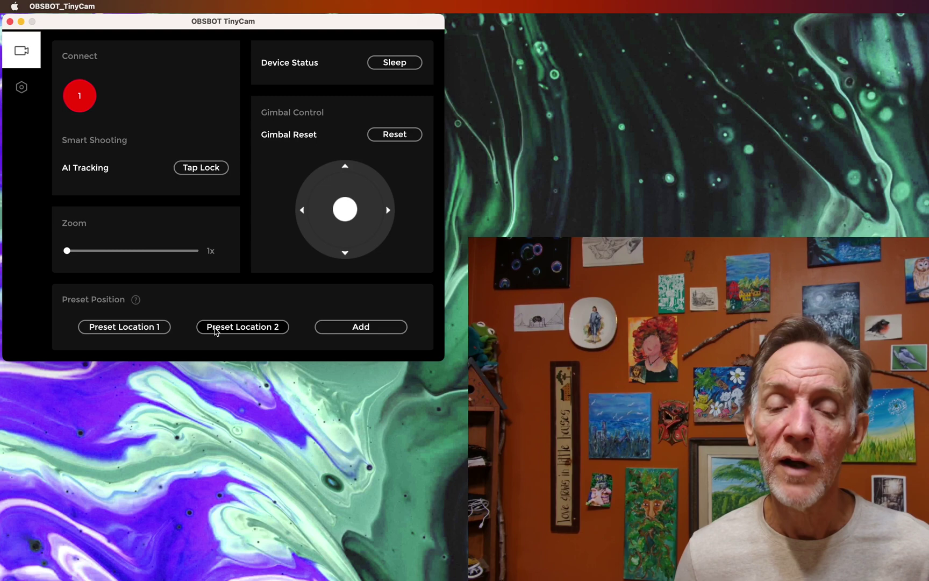
click(392, 138)
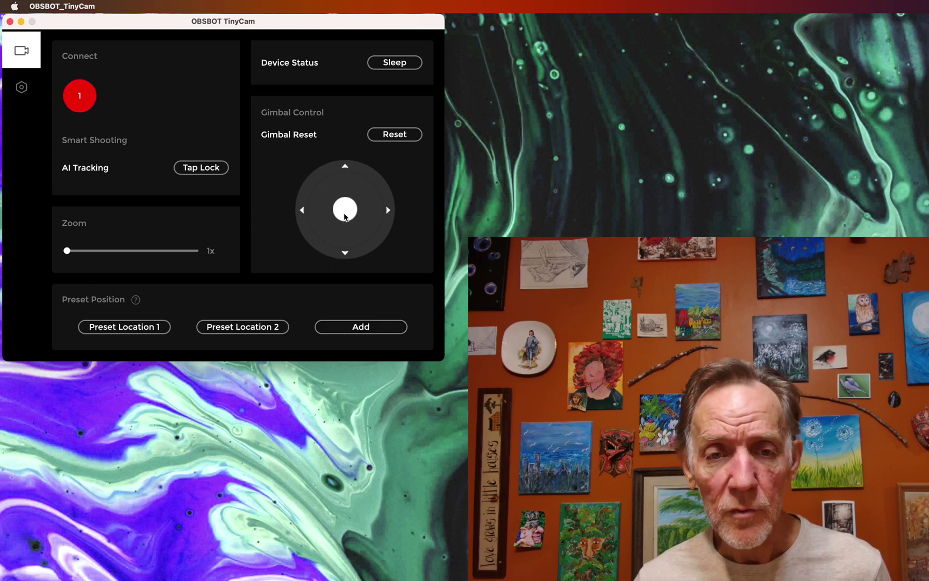
Tilt the camera down, save it as Preset Location 3, test presets 2, 1, 3, then reset.
drag(344, 217, 344, 231)
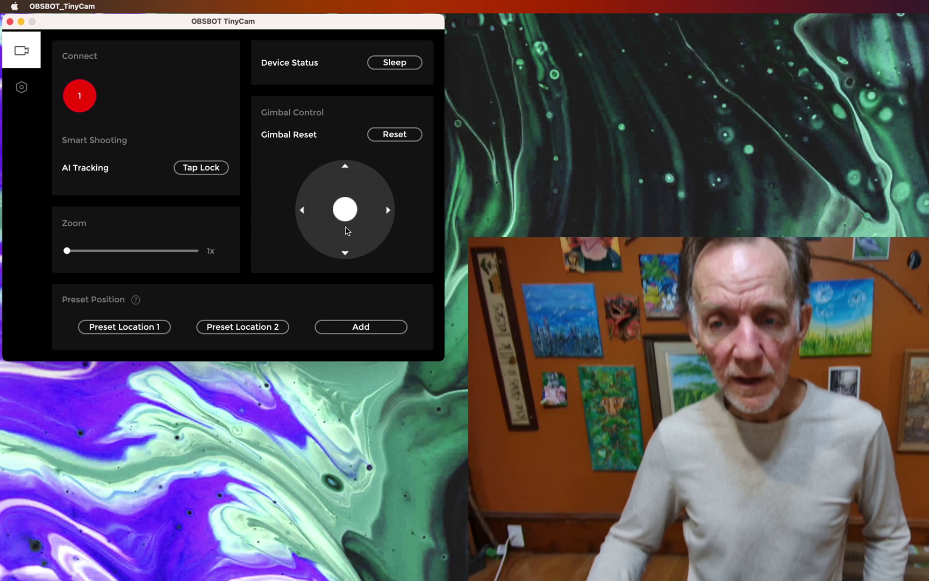
click(359, 327)
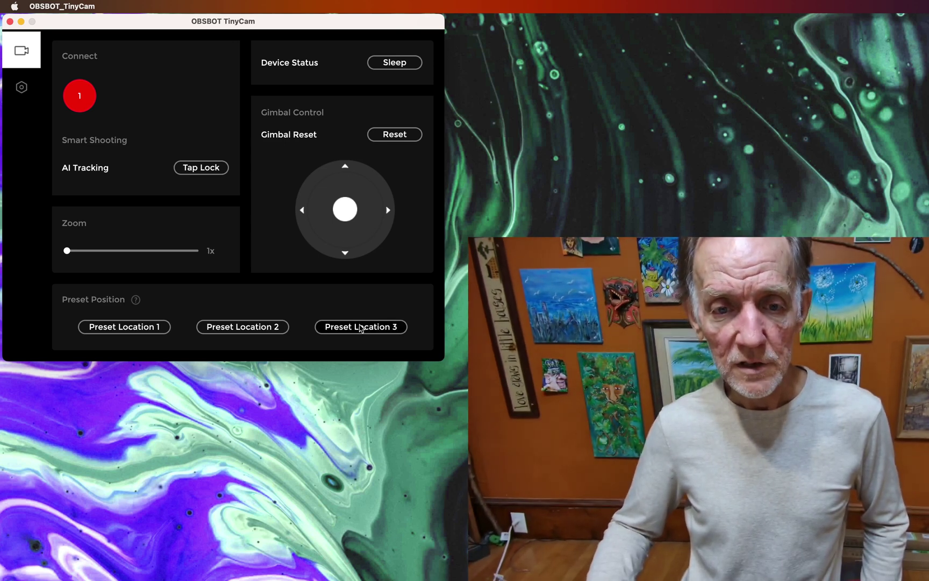
click(242, 329)
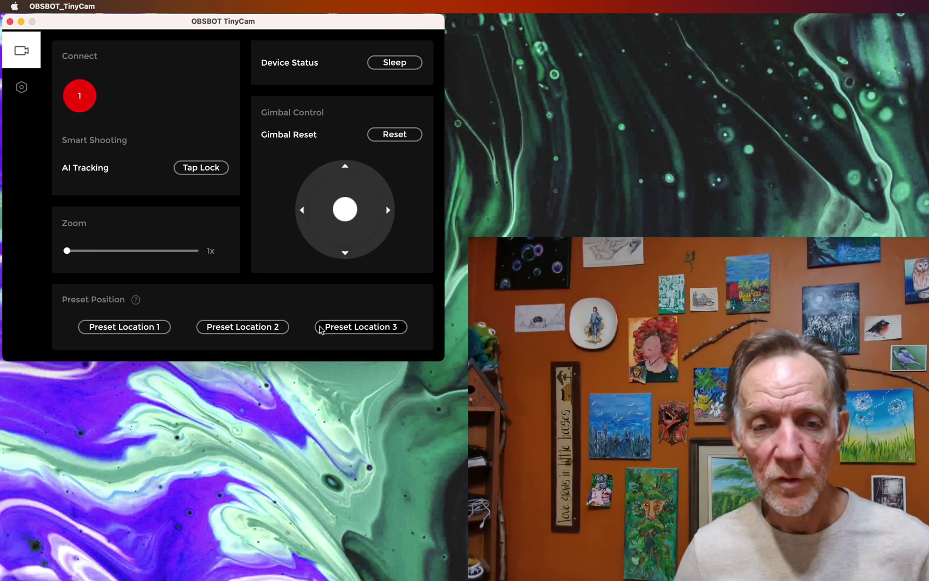
click(153, 329)
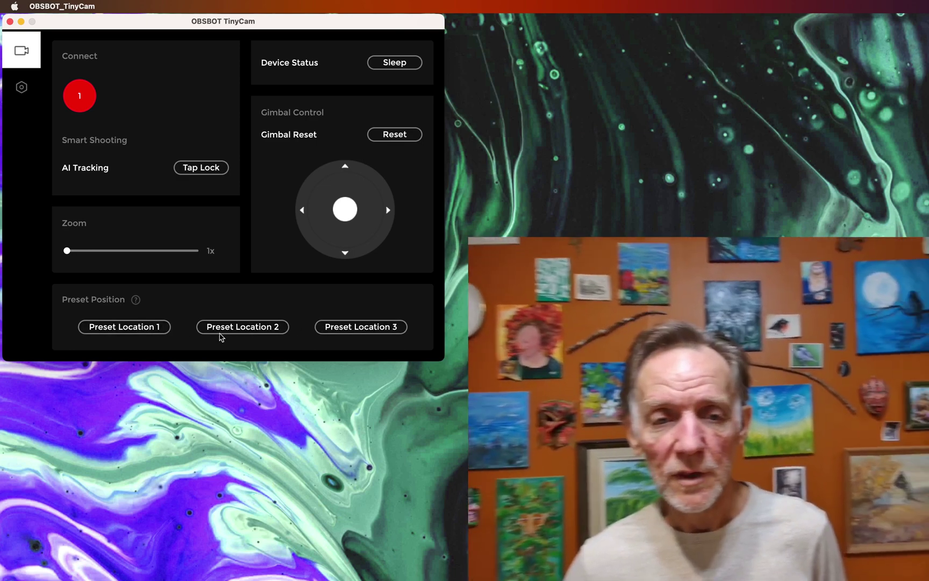
click(350, 329)
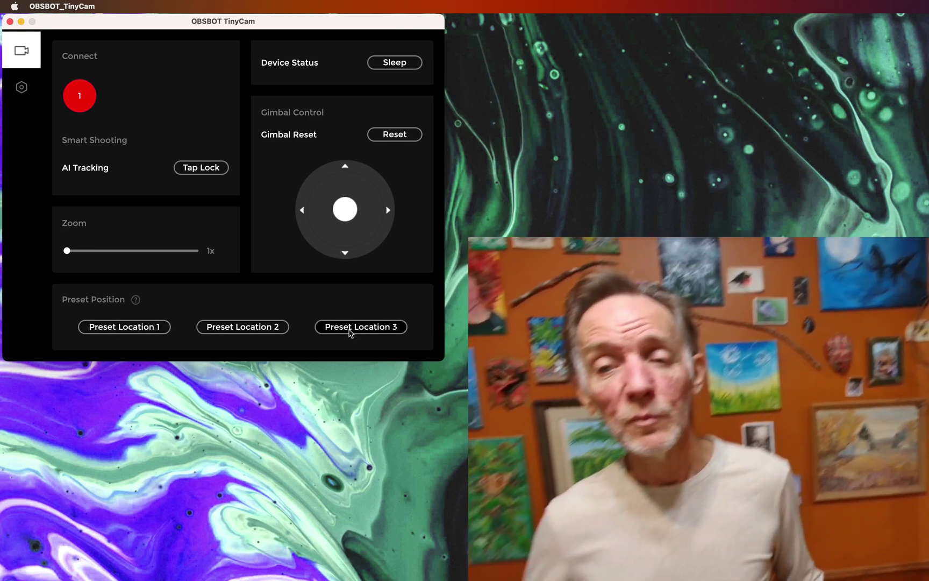
click(385, 141)
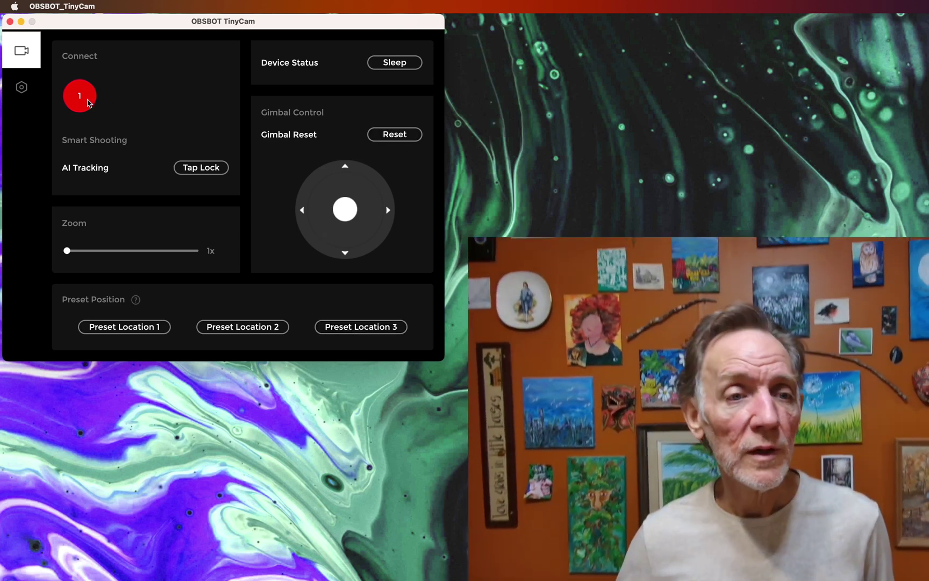
In System Setting, switch off Gesture Control-Locked Target and Gesture Control-Zoom.
click(22, 88)
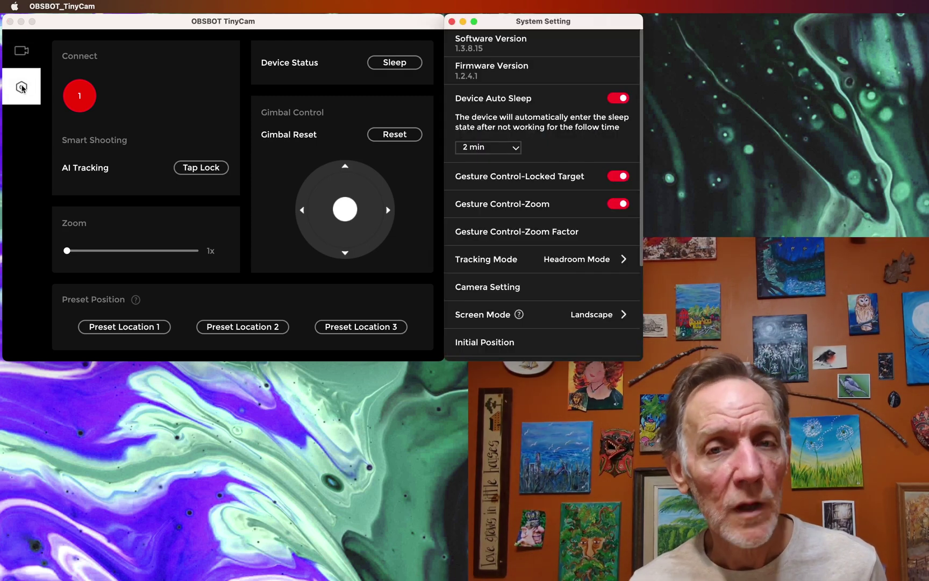
click(619, 176)
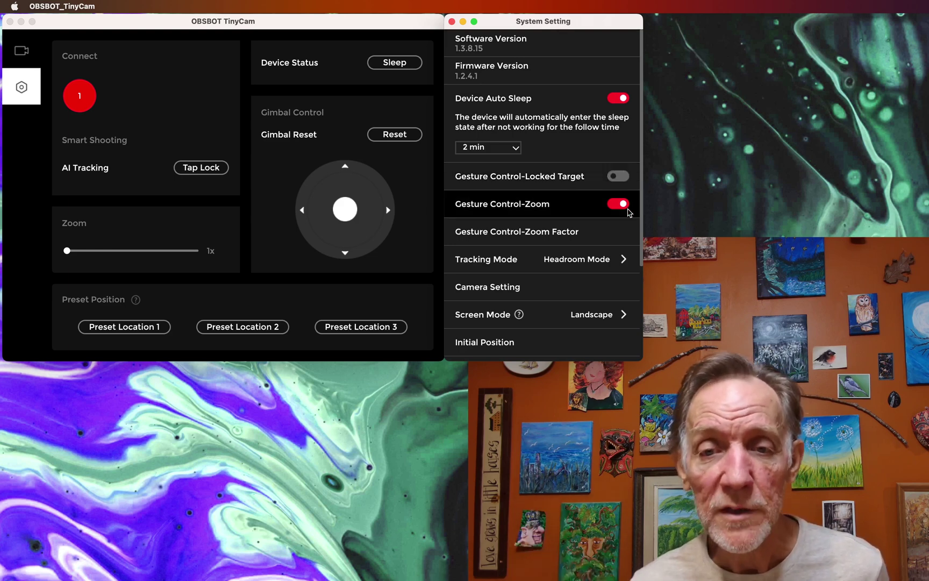
click(627, 207)
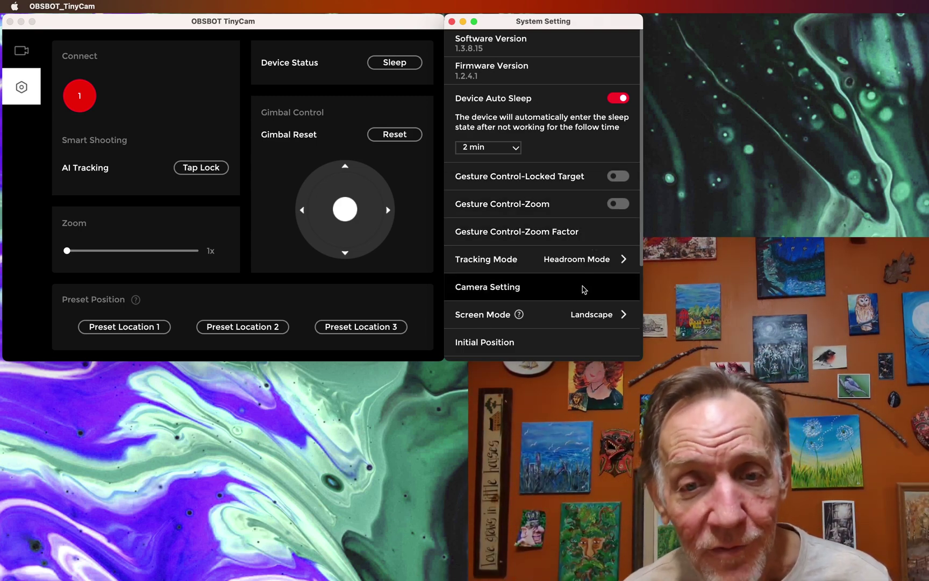
Check the interface language options and toggle Noise Reduction off and back on.
scroll(584, 293, down, 2)
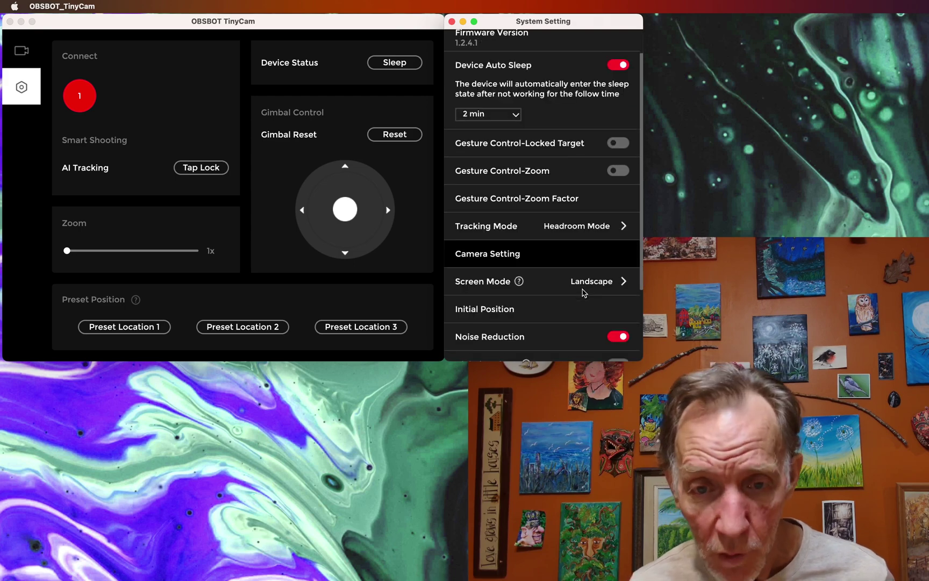
scroll(602, 329, down, 6)
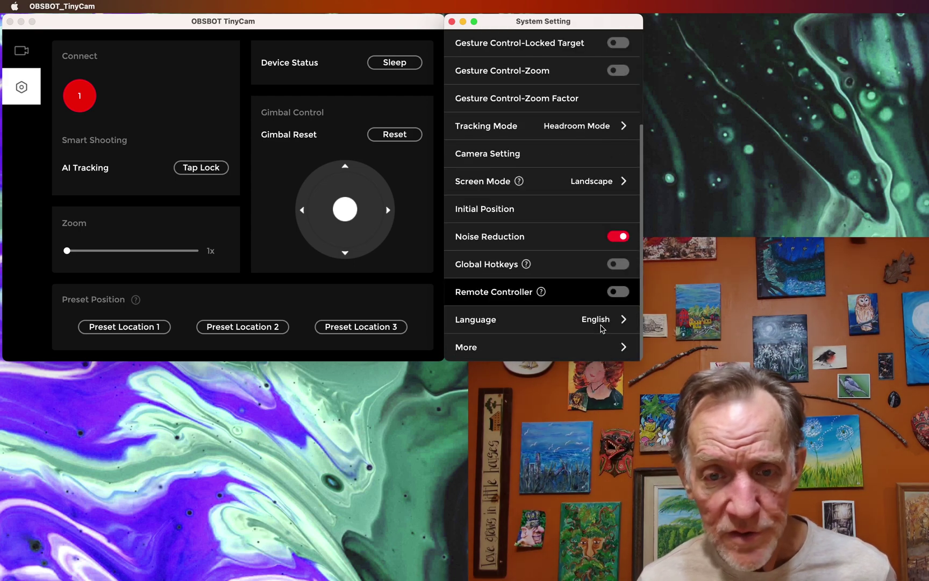
click(602, 327)
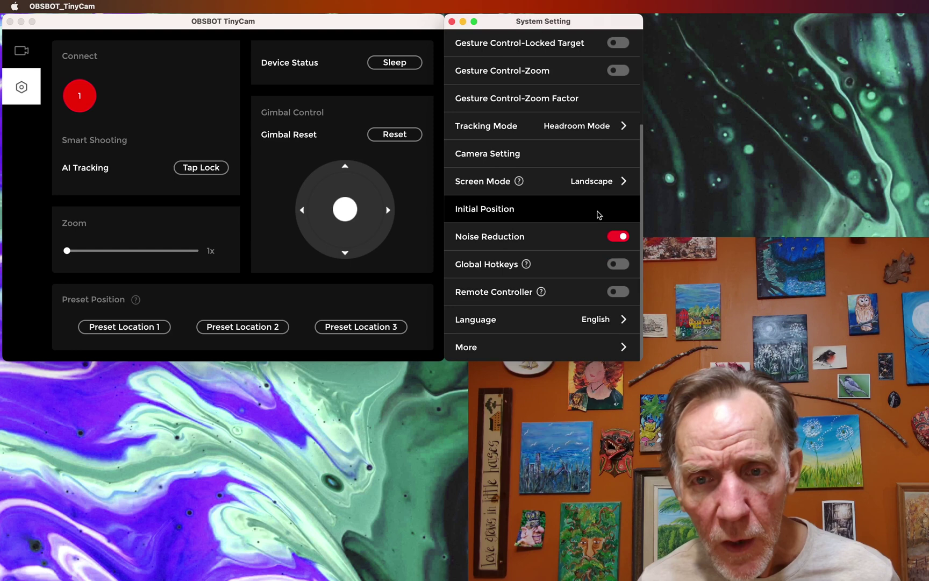
click(621, 241)
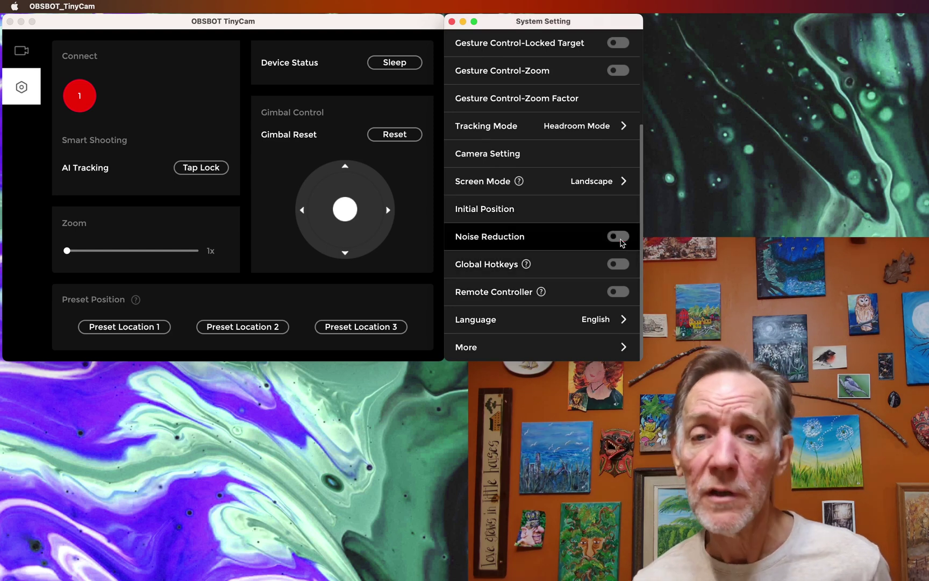
click(621, 241)
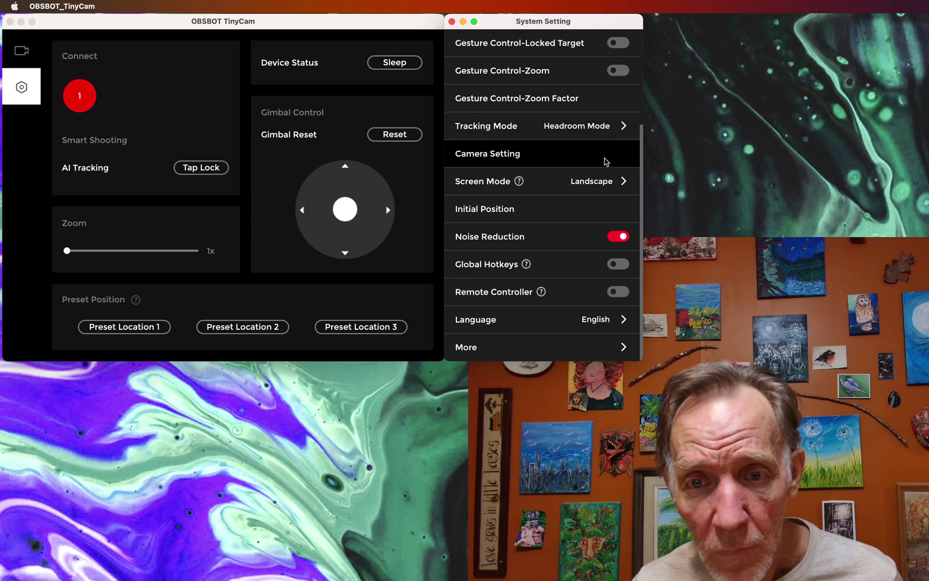
scroll(607, 162, up, 5)
Lock AI tracking onto the current subject and zoom in to about 2x.
mouse_move(611, 229)
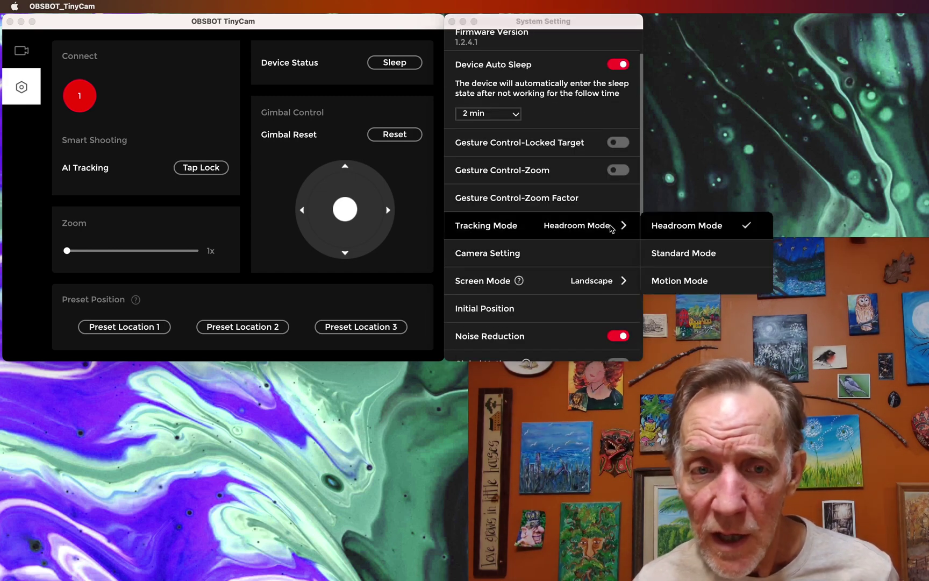
click(472, 241)
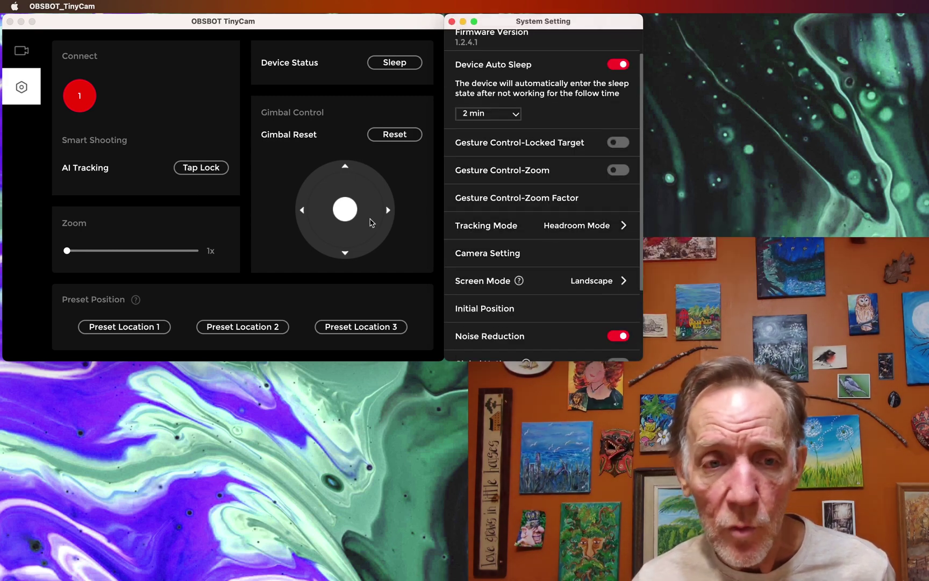
click(205, 174)
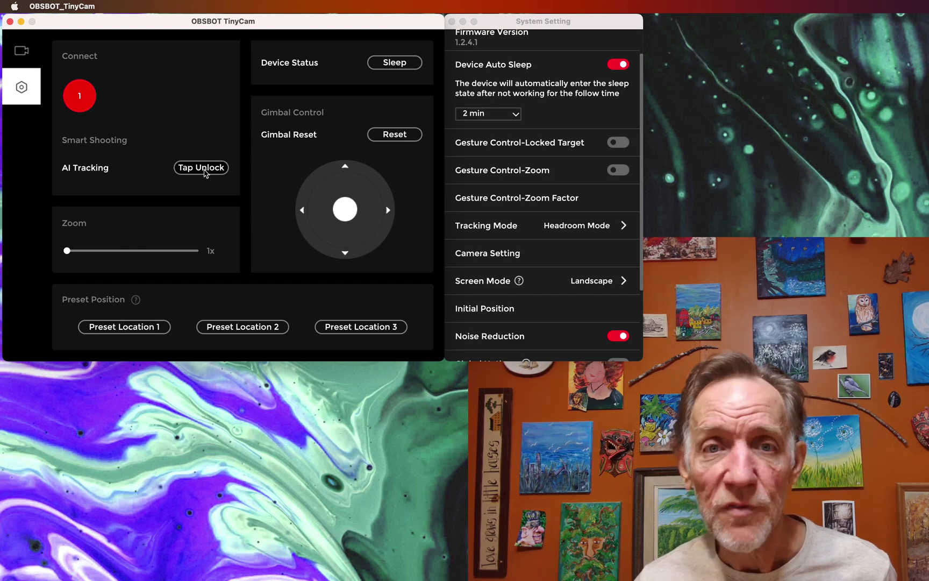
mouse_move(608, 230)
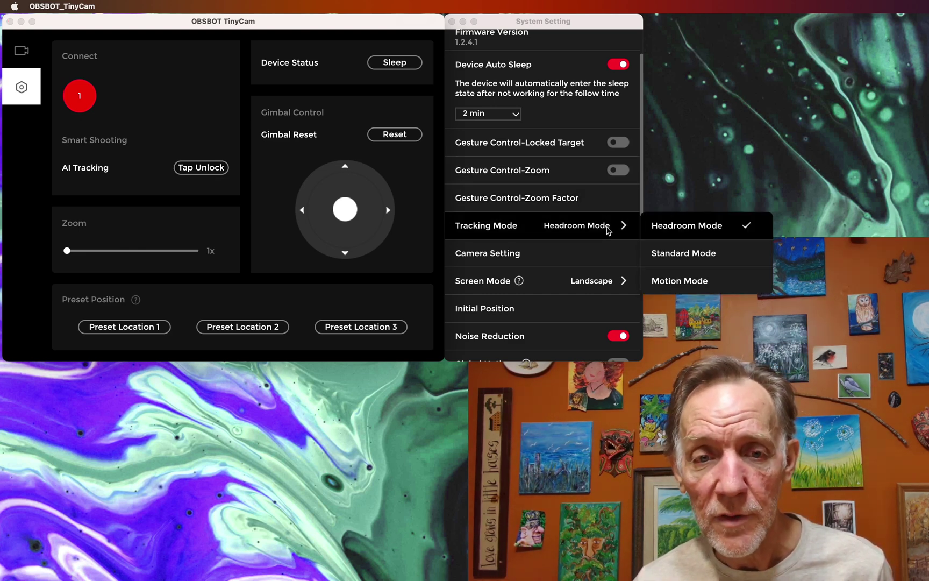
drag(68, 259, 111, 250)
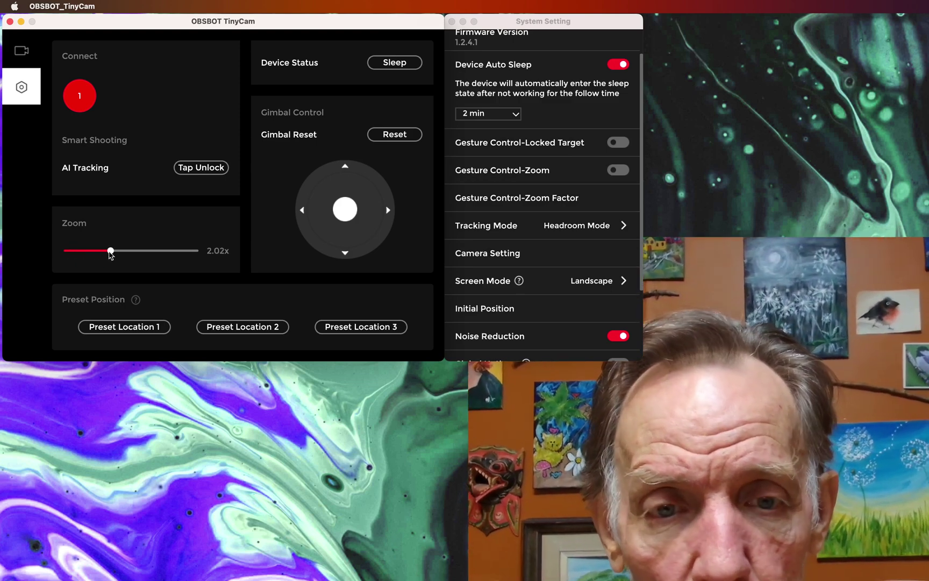
Try Standard Mode, return to Headroom Mode, then switch tracking to Motion Mode.
mouse_move(560, 224)
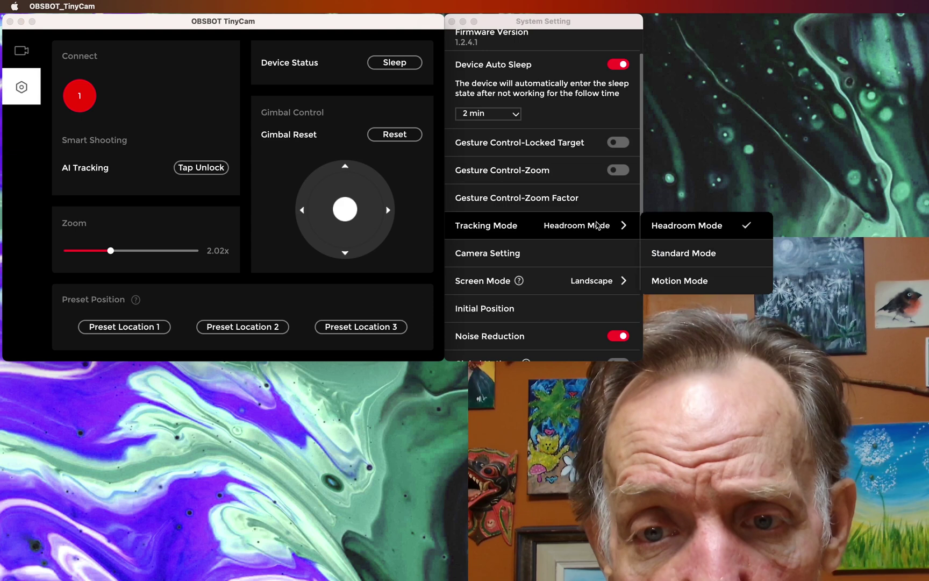
click(679, 251)
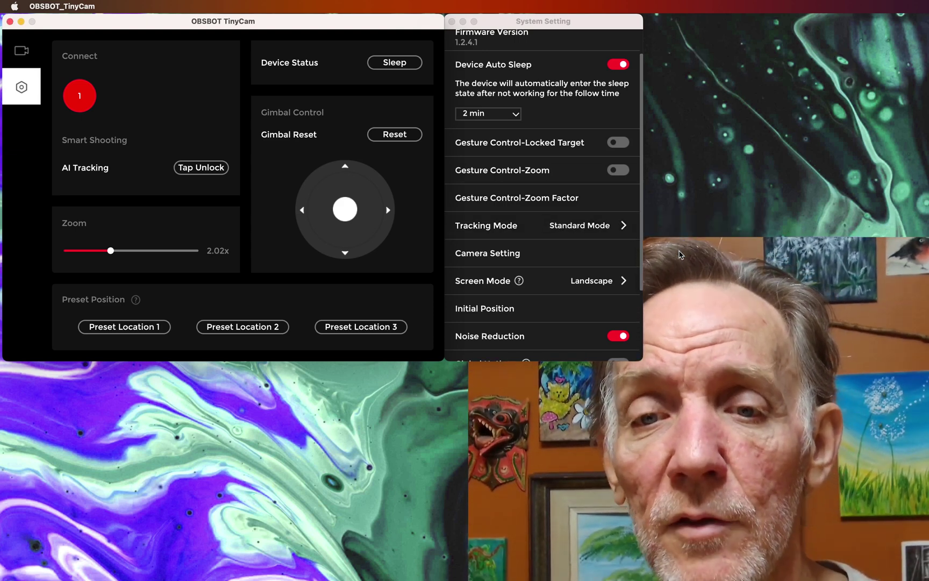
mouse_move(597, 225)
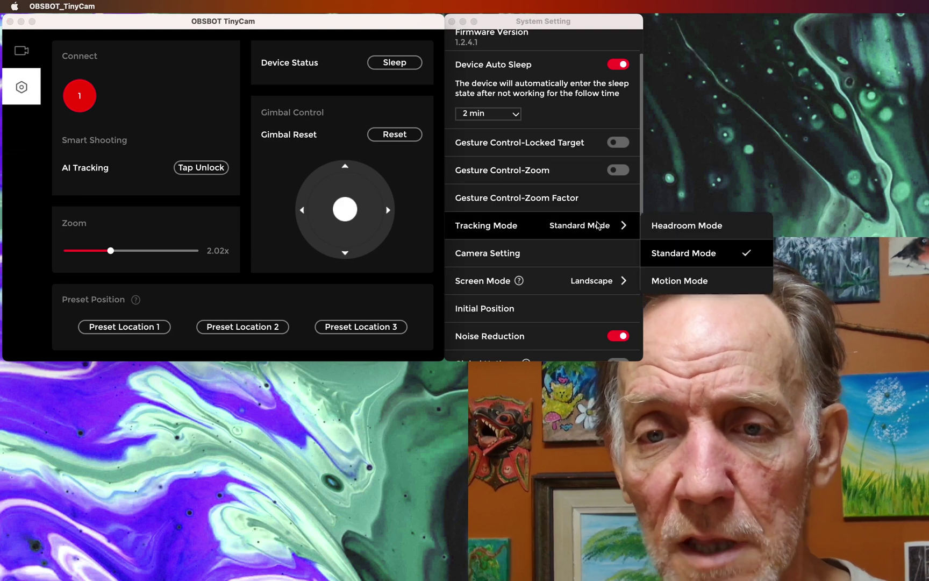
click(683, 227)
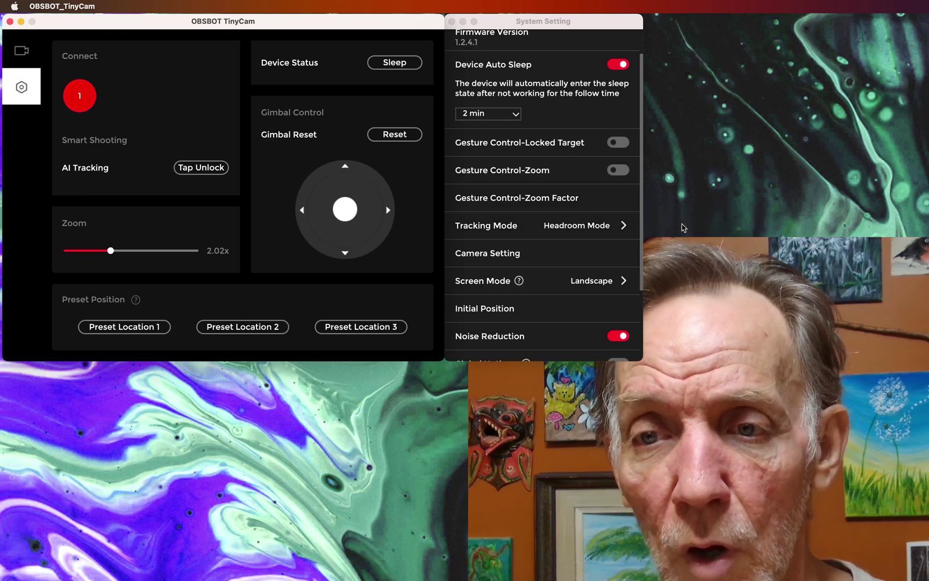
click(624, 227)
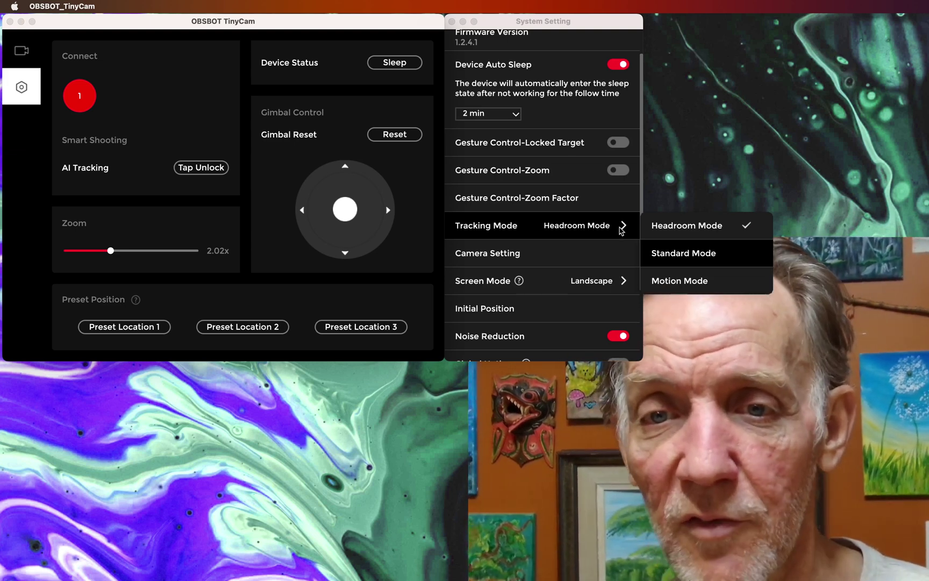
click(623, 226)
click(623, 226)
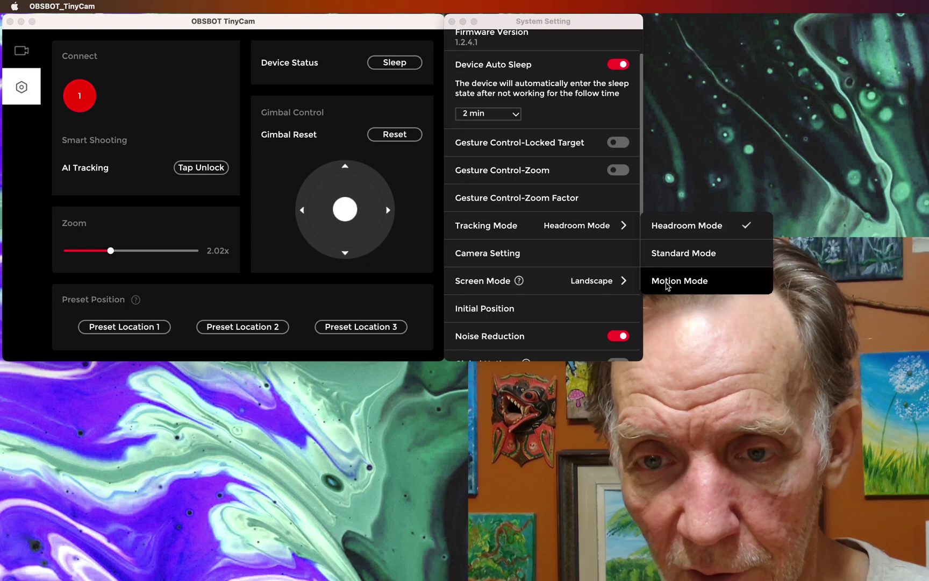
click(666, 284)
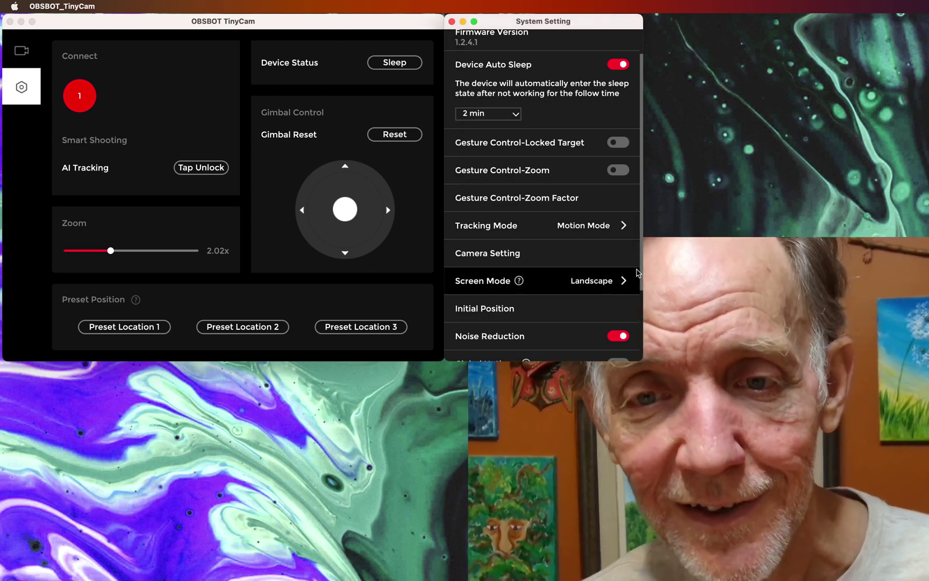
Set tracking back to Headroom Mode and zoom the camera back out to 1x.
click(623, 226)
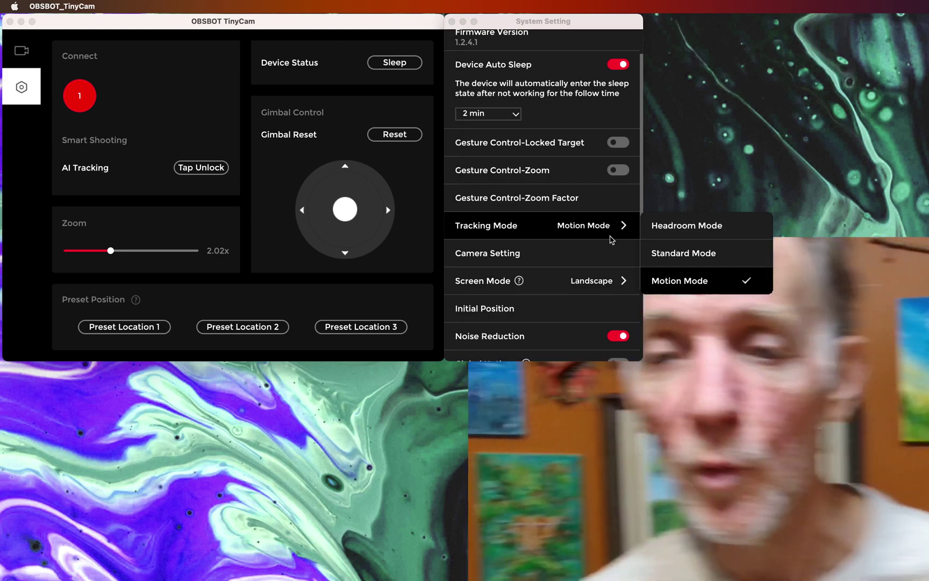
click(611, 240)
click(605, 234)
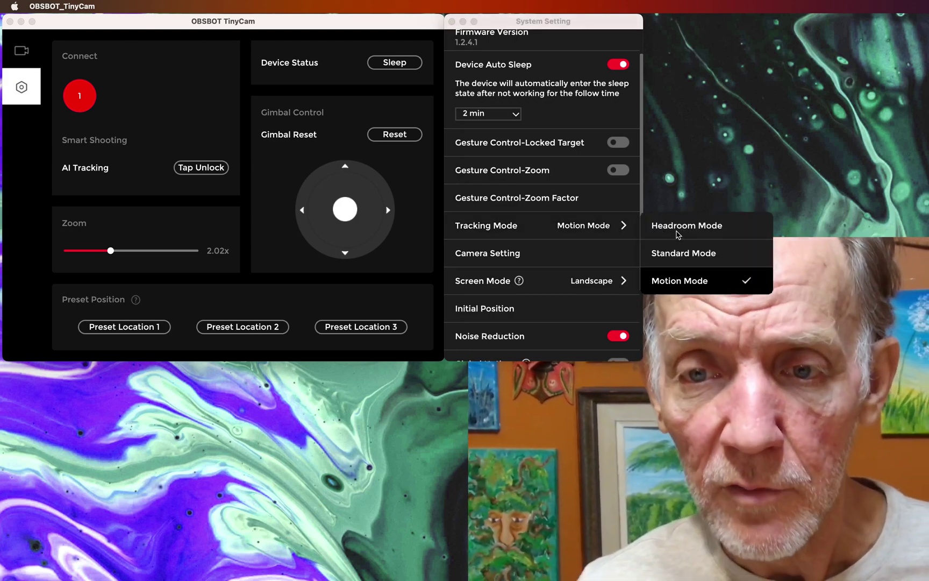
click(676, 231)
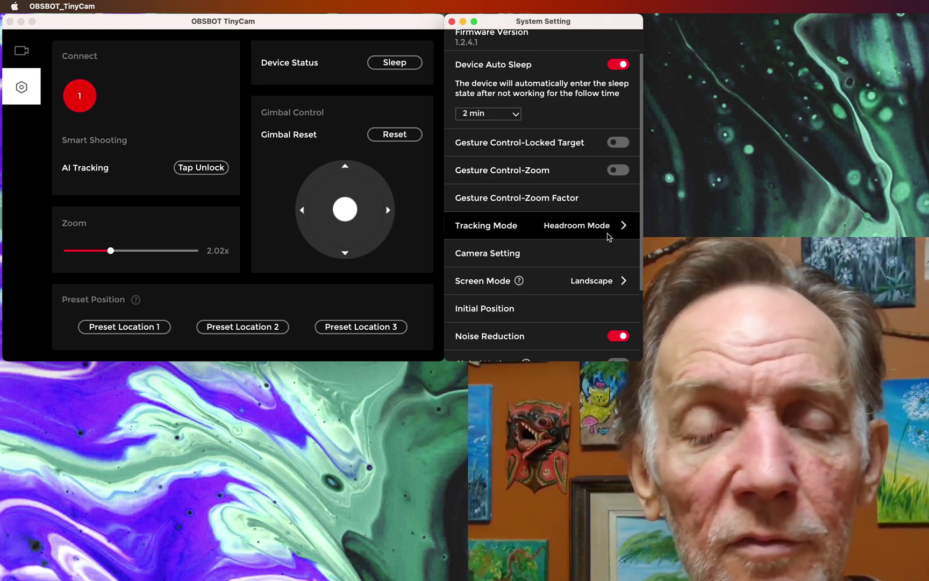
drag(110, 251, 67, 252)
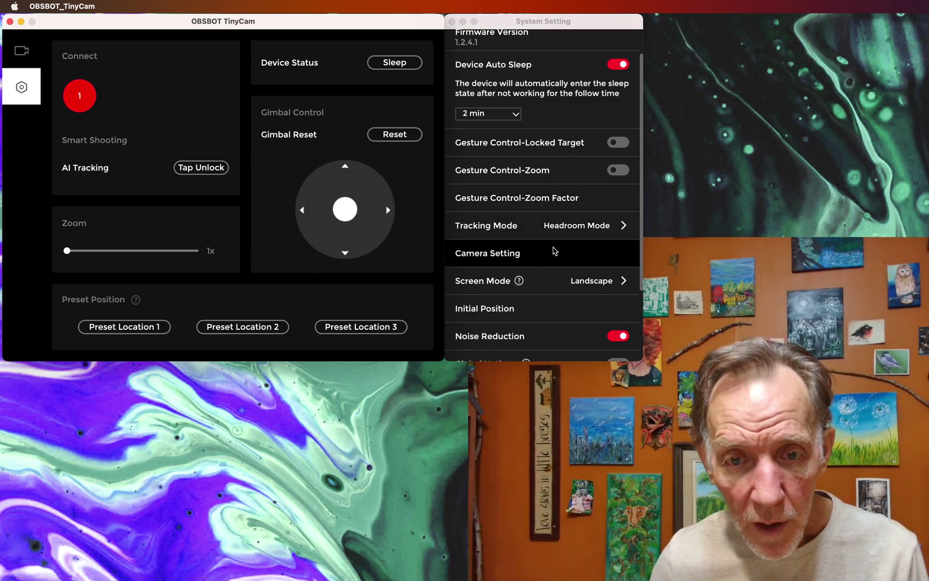
In Camera Setting, set saturation 54, contrast 59, and sharpness to 100 then about 52.
click(532, 254)
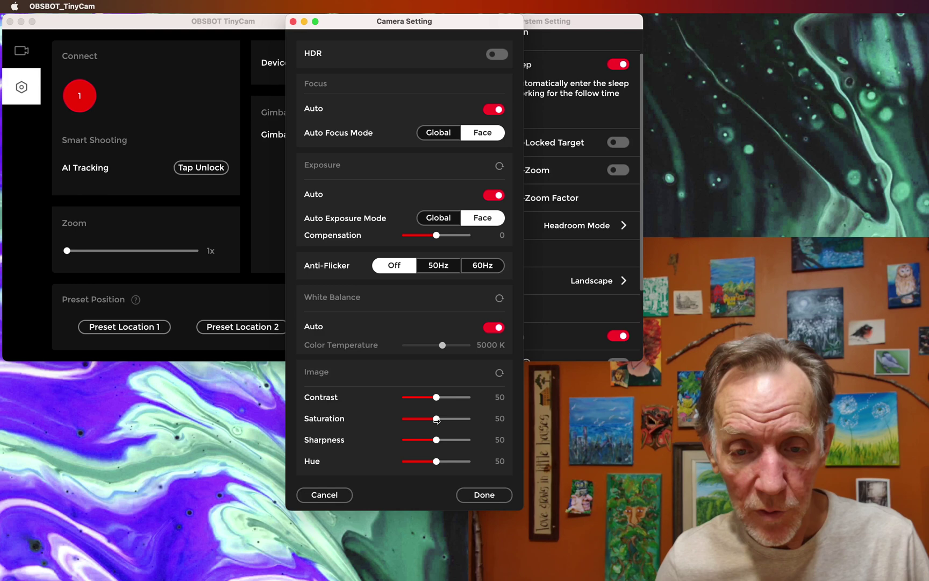
drag(437, 422, 437, 421)
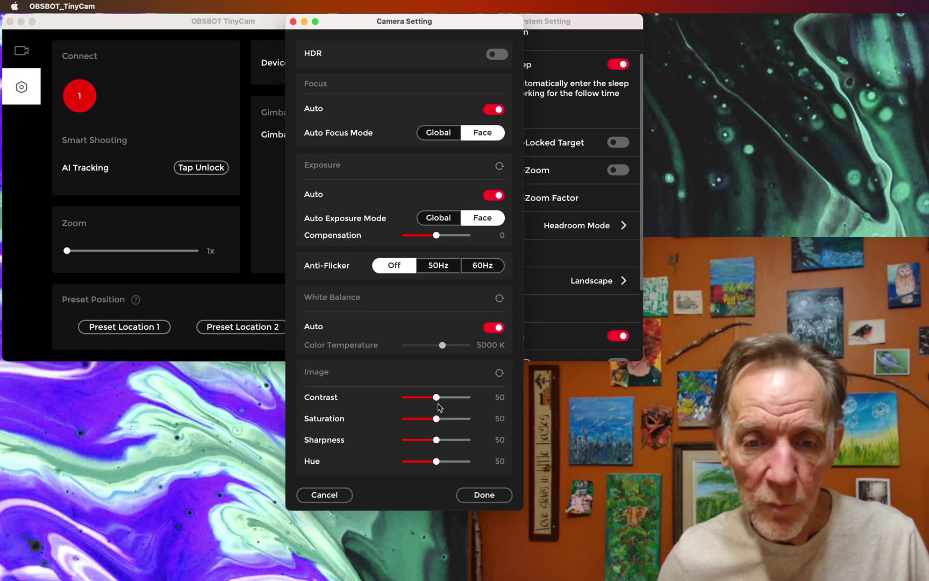
mouse_move(436, 400)
mouse_down()
mouse_move(415, 397)
mouse_move(437, 401)
mouse_up()
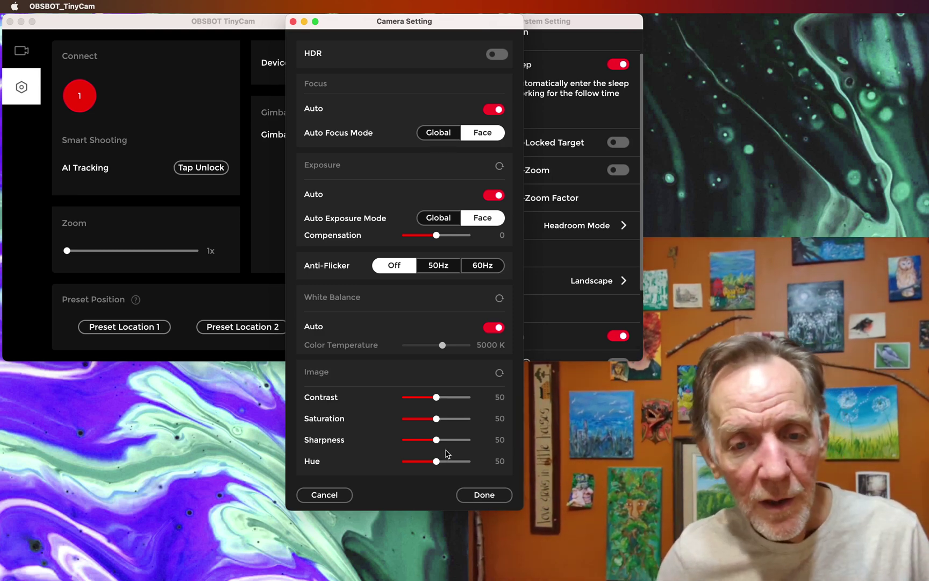
drag(435, 442, 469, 441)
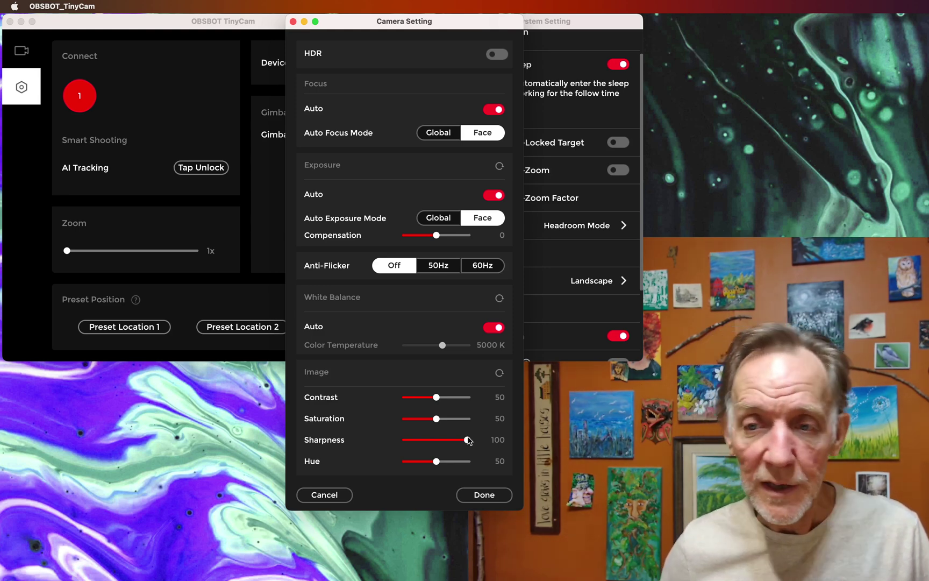
drag(464, 441, 437, 449)
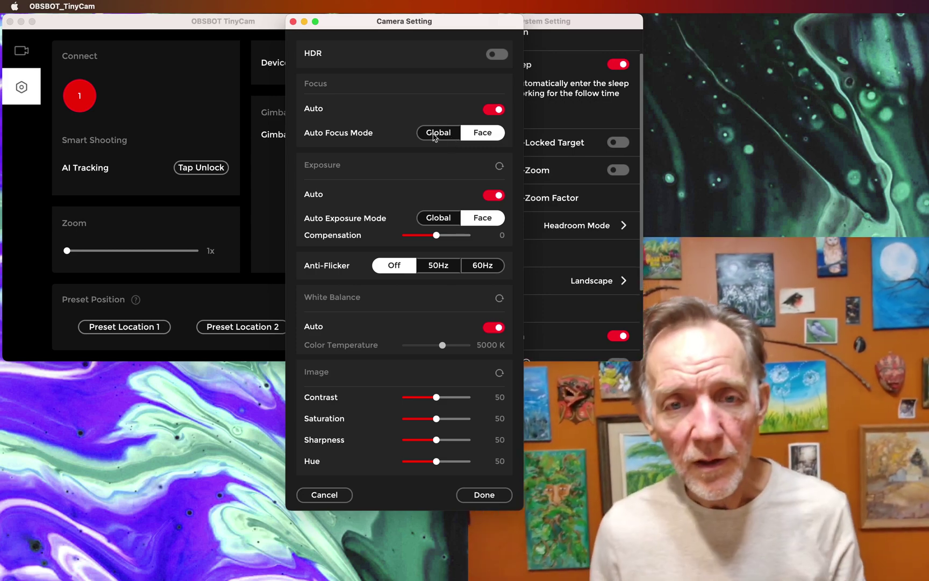
Set Auto Focus Mode to Global and apply the camera settings with Done.
click(438, 139)
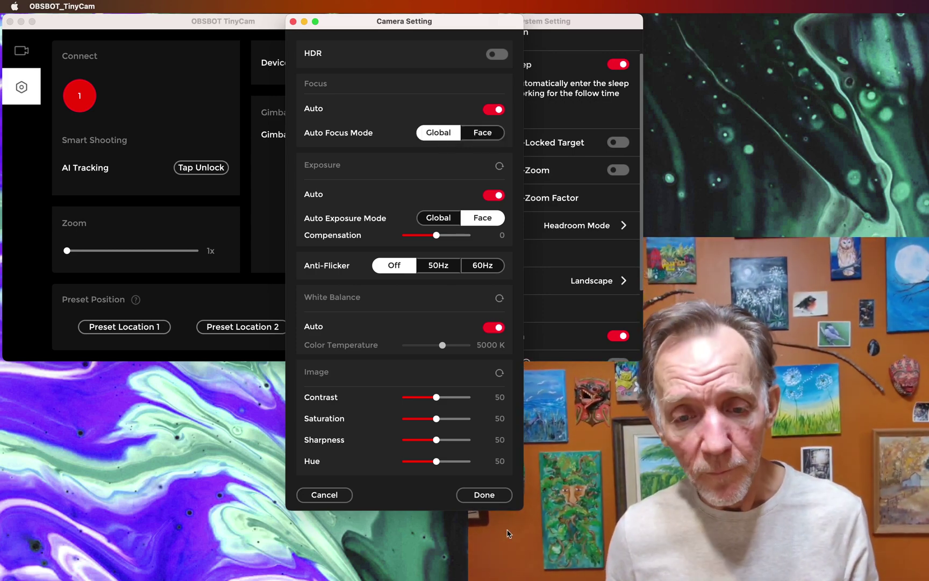
click(508, 500)
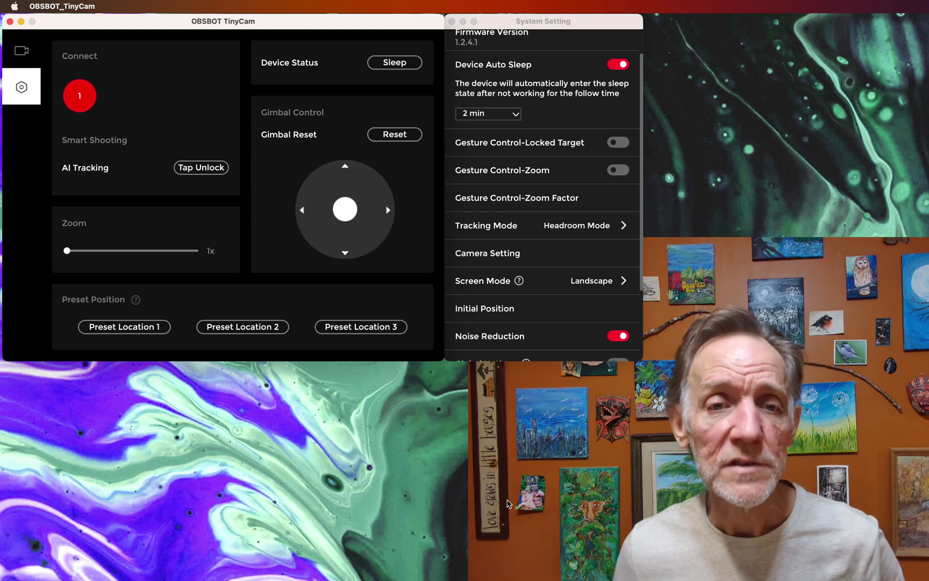
Dismiss the tracking mode choices and close System Setting, returning to the camera page.
click(624, 225)
key(Escape)
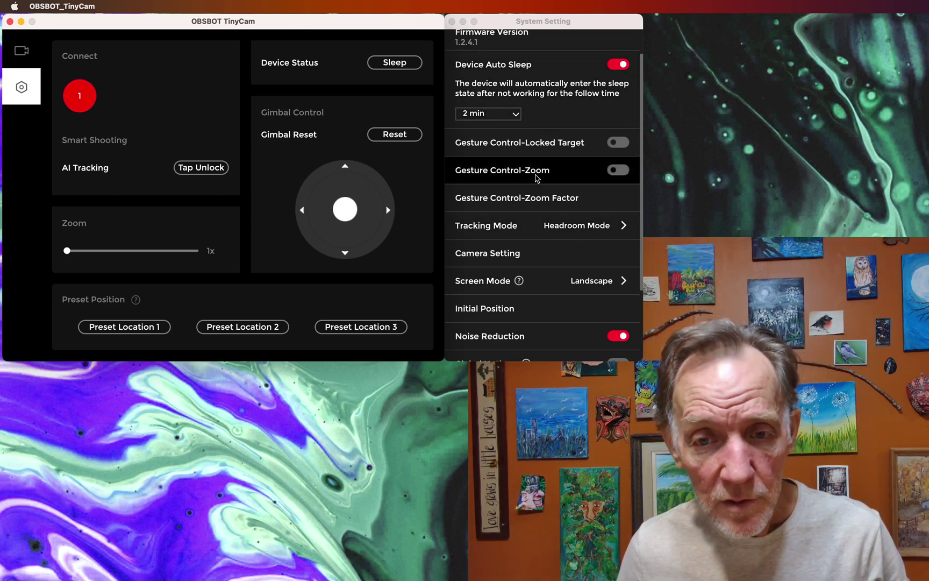
click(452, 23)
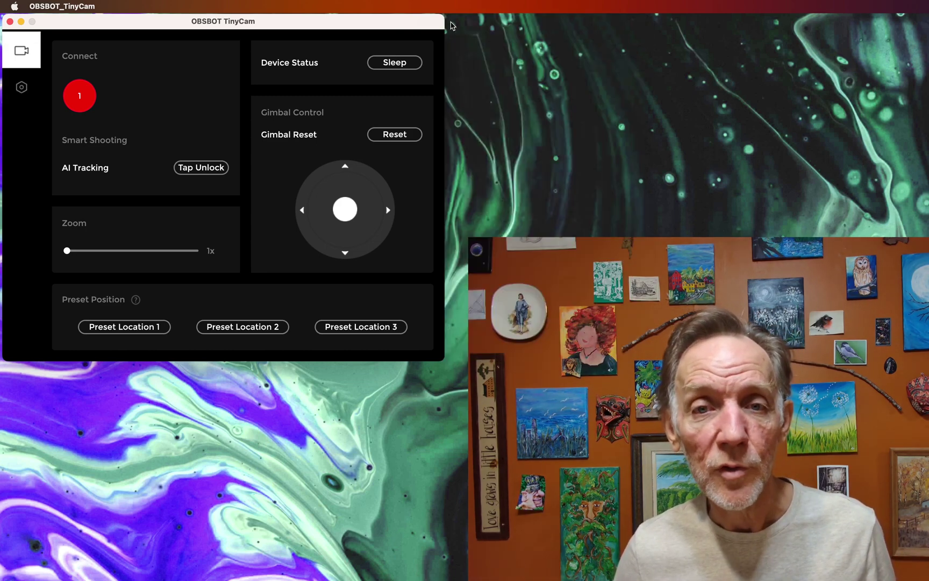